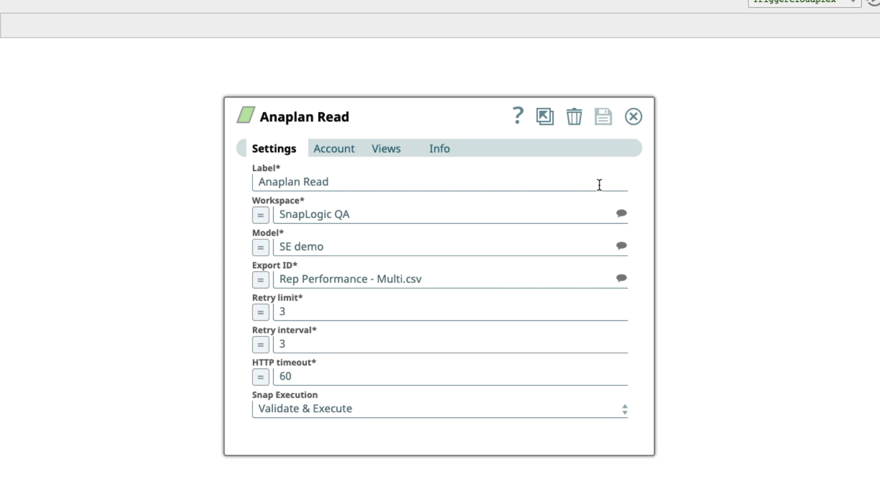
# Close the Anaplan Read settings and review the CSV Parser snap's settings
pyautogui.click(635, 117)
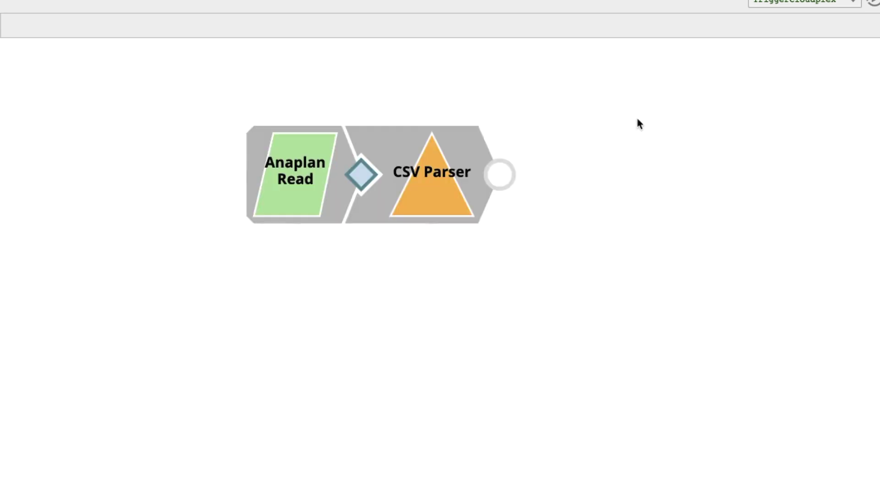
pyautogui.click(433, 190)
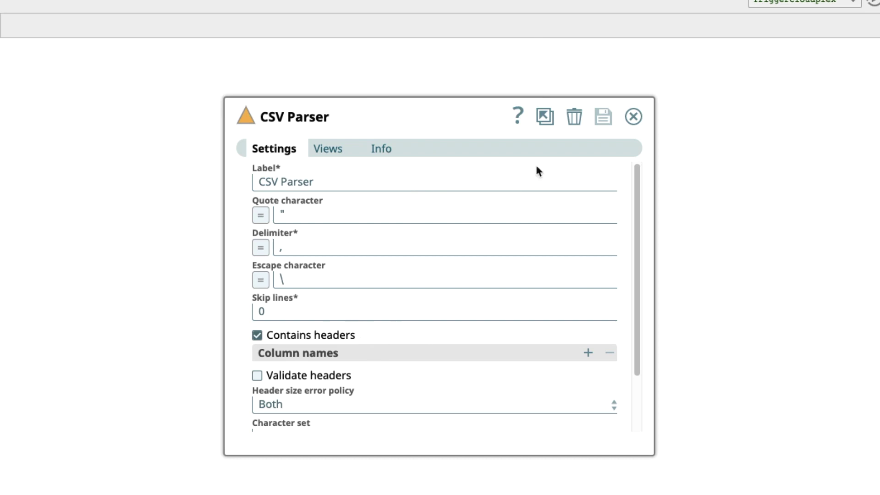
pyautogui.click(633, 117)
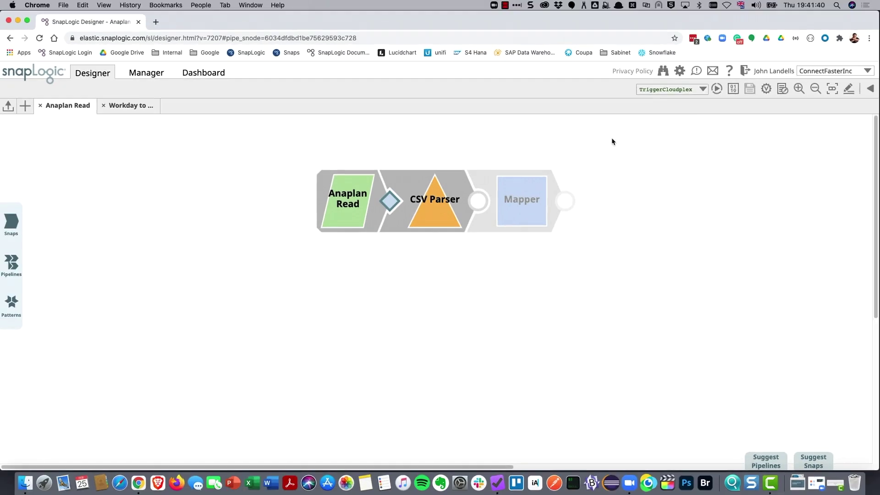
# Validate the Anaplan Read pipeline and look through the CSV Parser's output preview
pyautogui.click(775, 92)
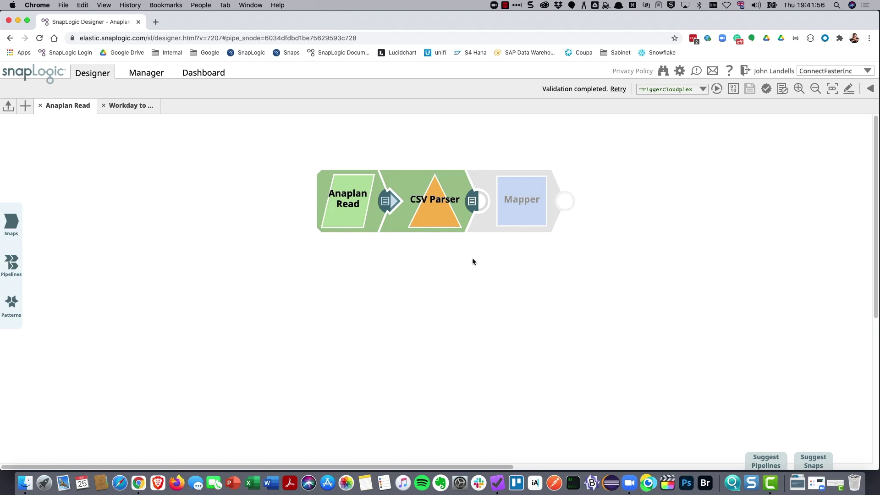
pyautogui.click(473, 202)
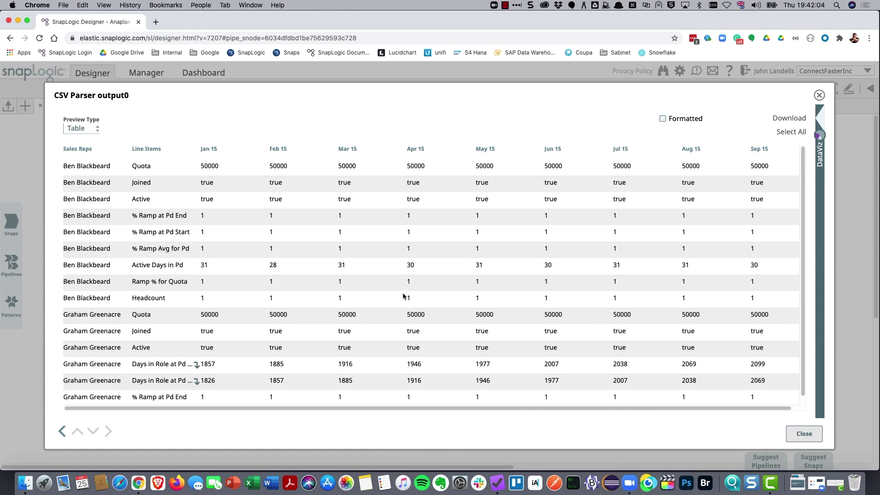
pyautogui.scroll(-10, 404, 298)
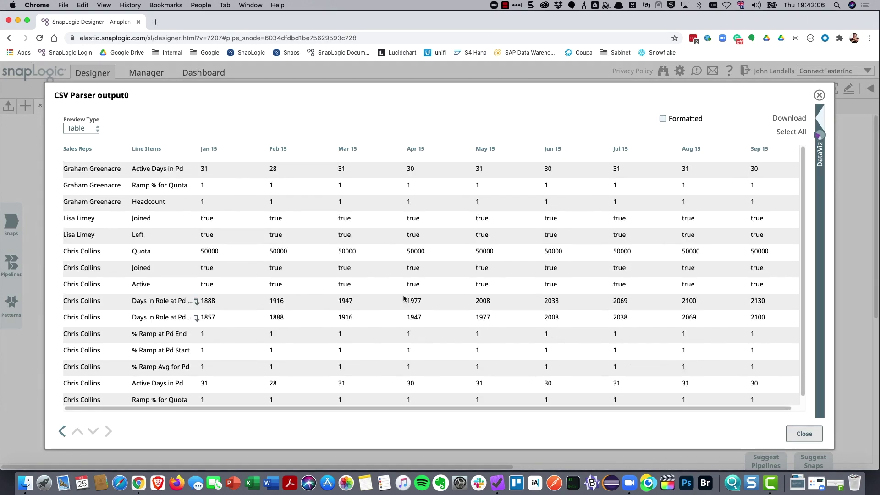
pyautogui.scroll(-10, 404, 300)
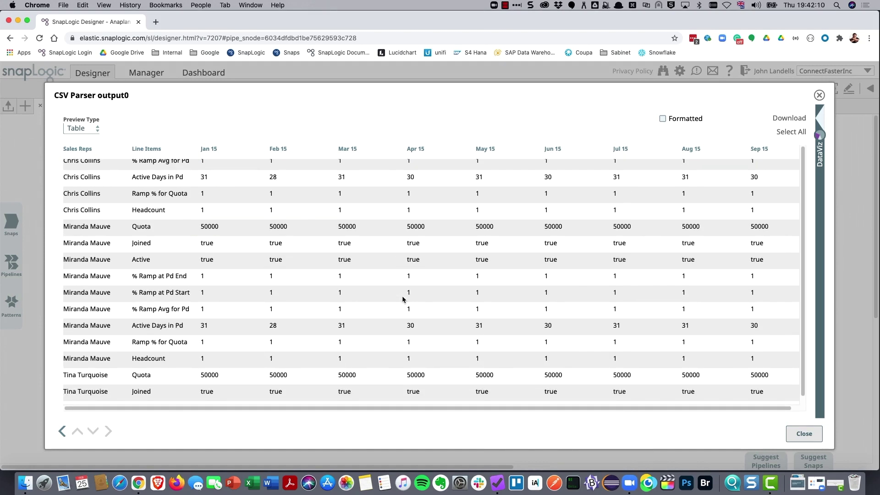
pyautogui.click(804, 434)
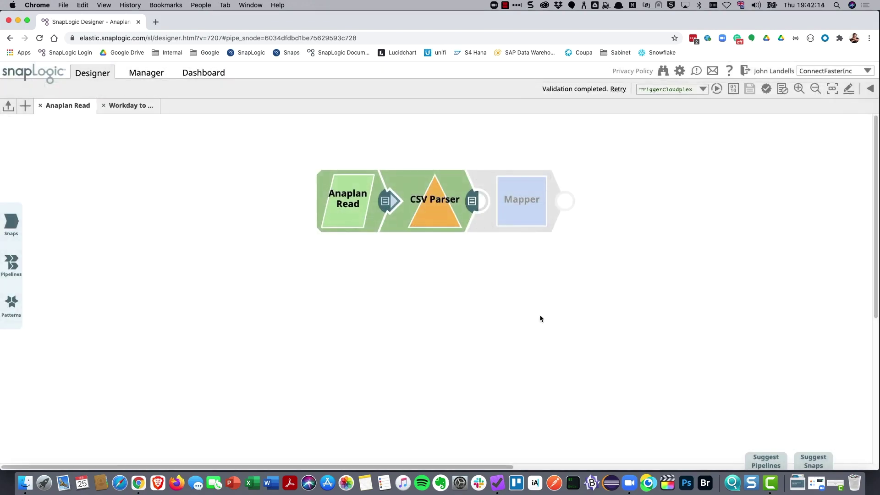
# Switch to the Workday pipeline and review the Workday Read snap's settings
pyautogui.click(210, 127)
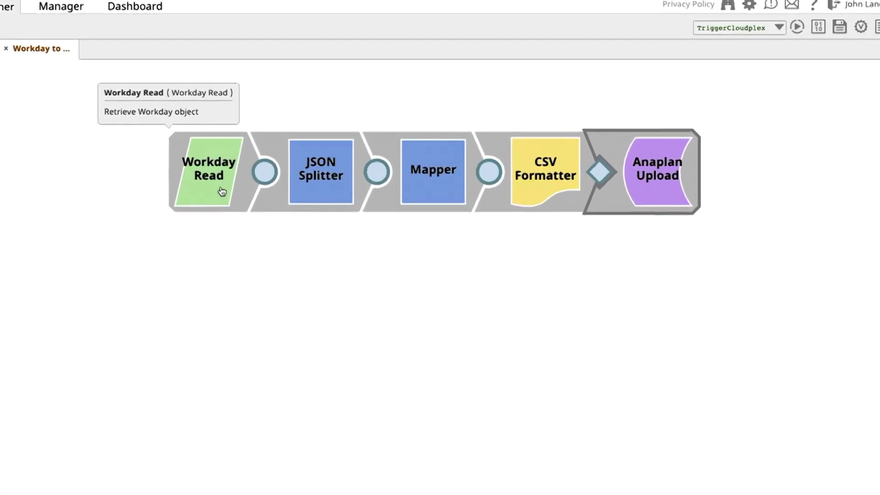
pyautogui.click(271, 216)
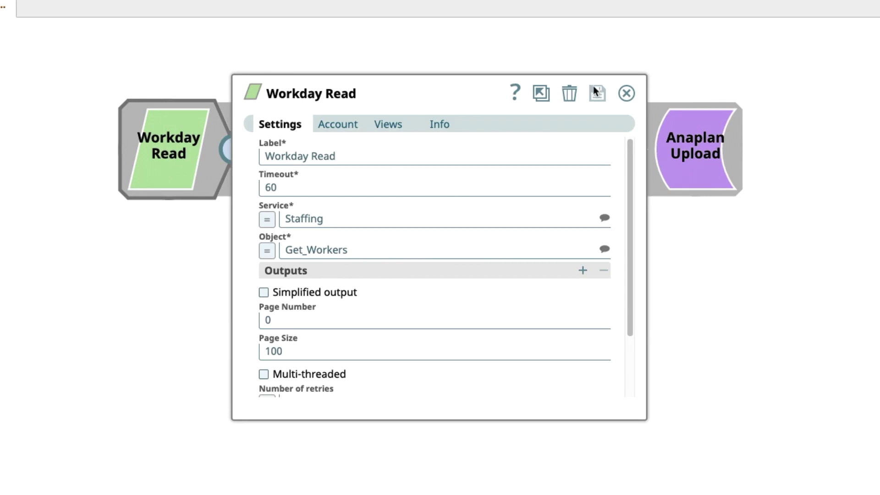
pyautogui.click(628, 92)
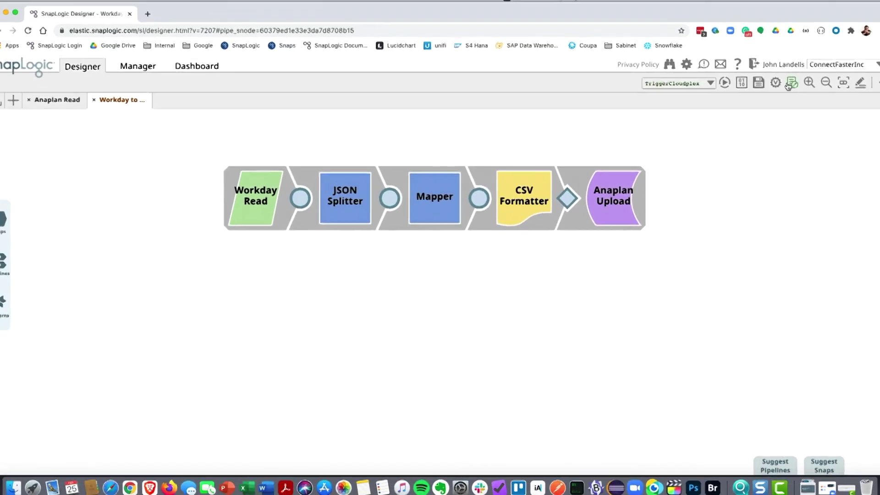
# Validate the Workday pipeline and preview the Workday Read output as JSON
pyautogui.click(768, 89)
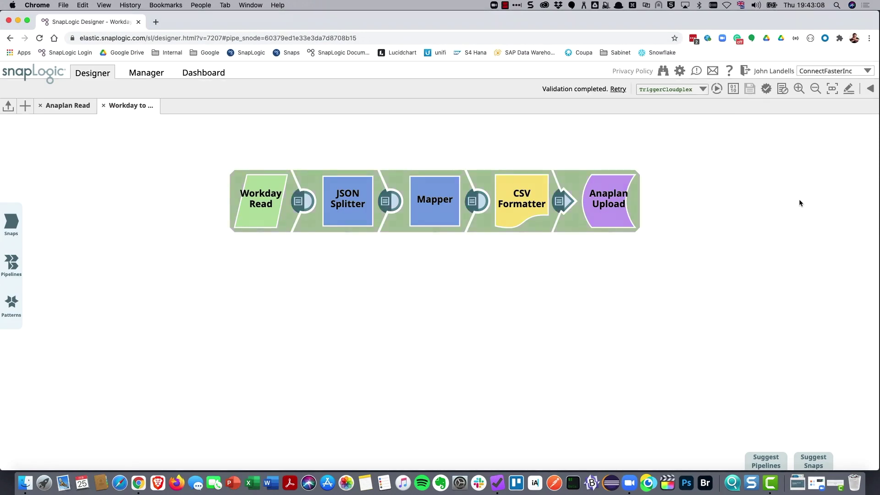
pyautogui.click(303, 204)
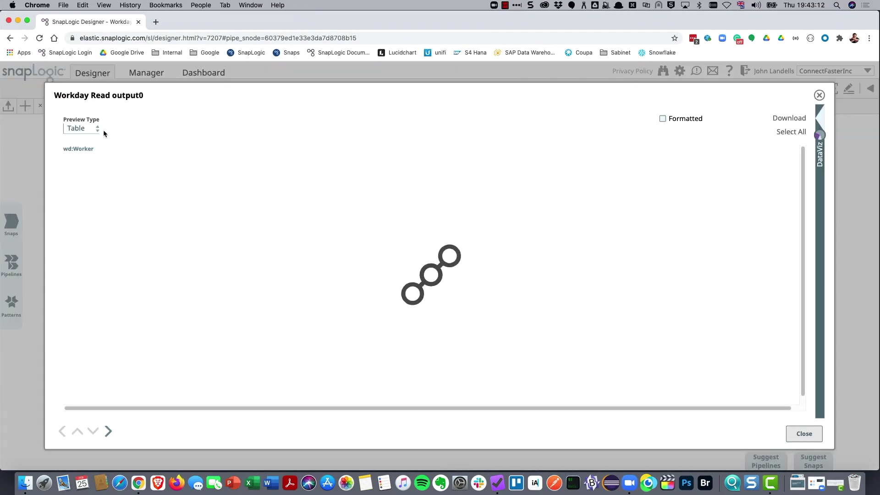
pyautogui.click(83, 129)
pyautogui.click(80, 144)
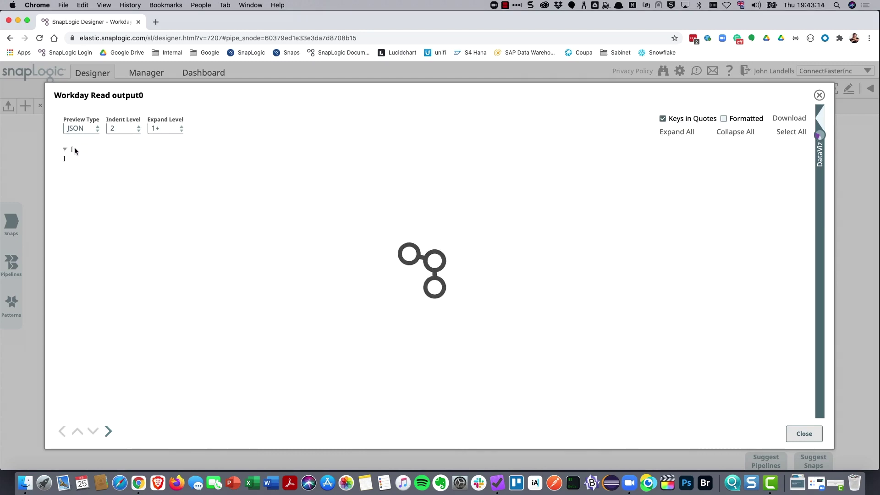
# Expand the first wd:Worker record down to its wd:Worker_Reference IDs and wd:Worker_Data to examine its structure
pyautogui.click(71, 158)
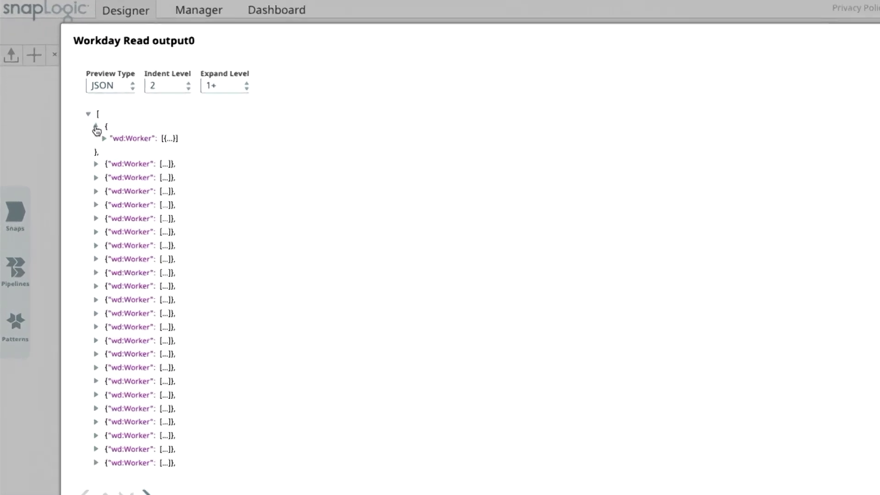
pyautogui.click(113, 131)
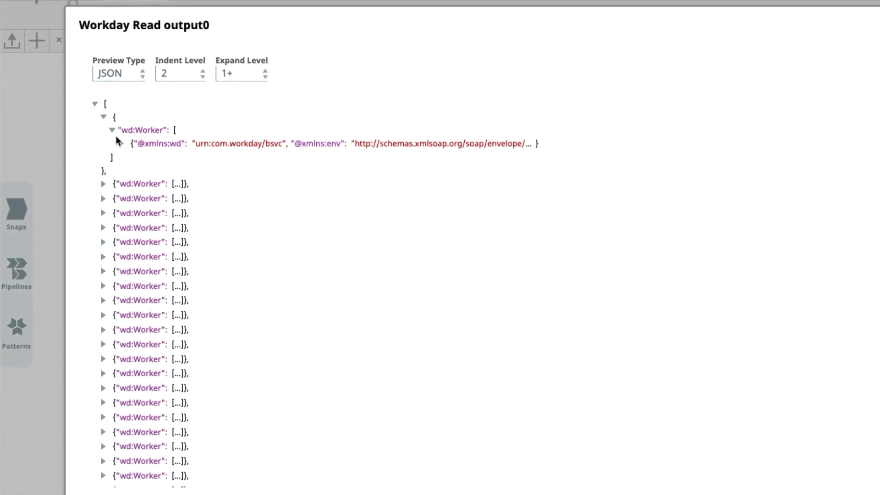
pyautogui.click(121, 143)
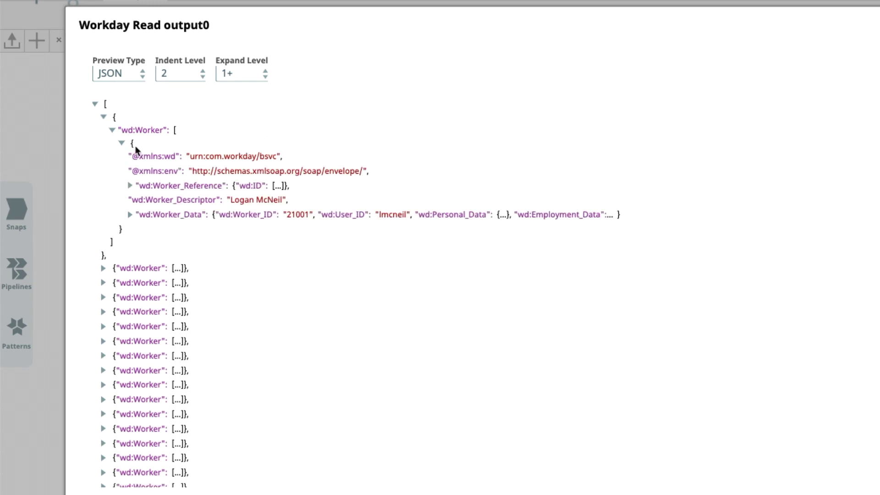
pyautogui.click(130, 186)
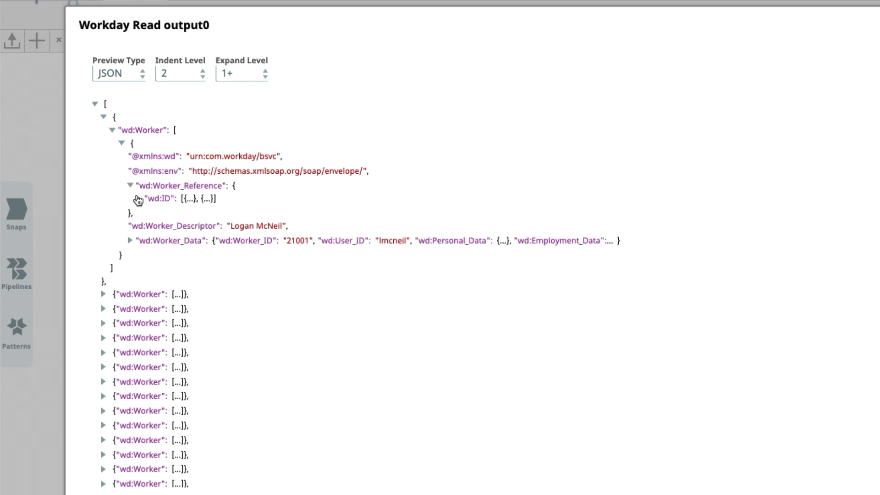
pyautogui.click(138, 199)
pyautogui.scroll(-2, 108, 175)
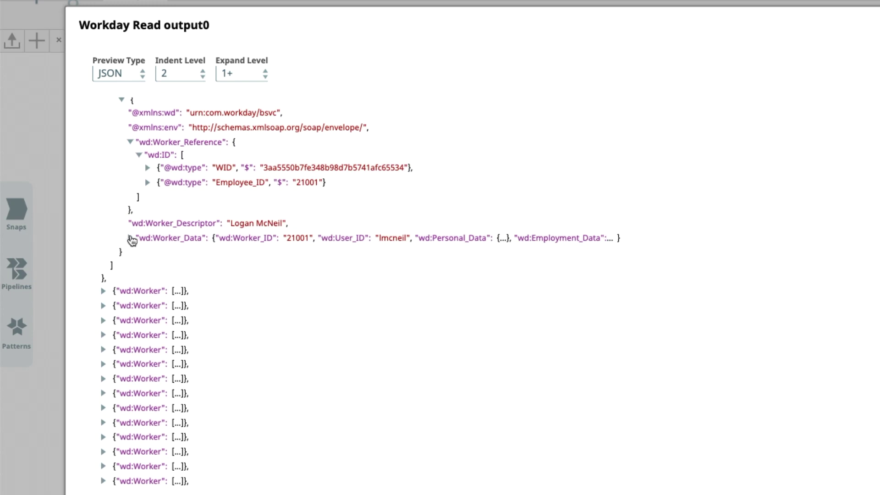
pyautogui.click(131, 237)
pyautogui.scroll(-3, 127, 227)
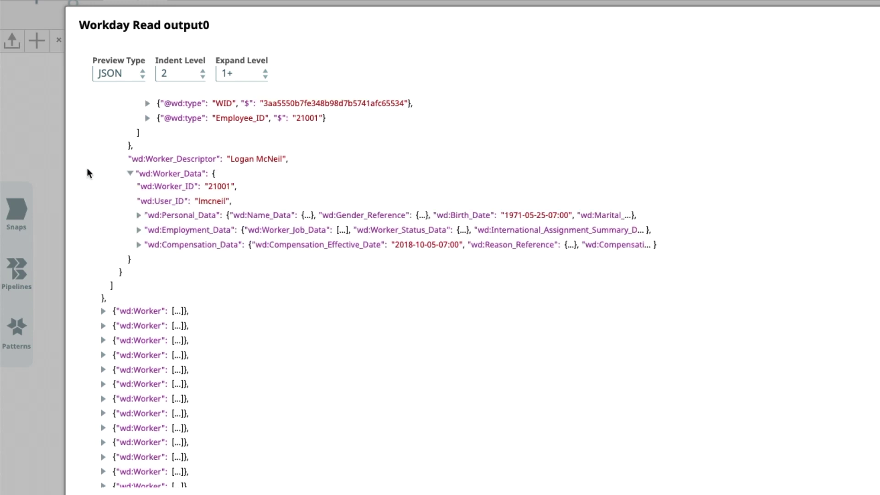
# Examine the first worker's wd:Personal_Data, wd:Name_Data, wd:Employment_Data and wd:Compensation_Data, and close the preview
pyautogui.click(139, 216)
pyautogui.scroll(-2, 112, 215)
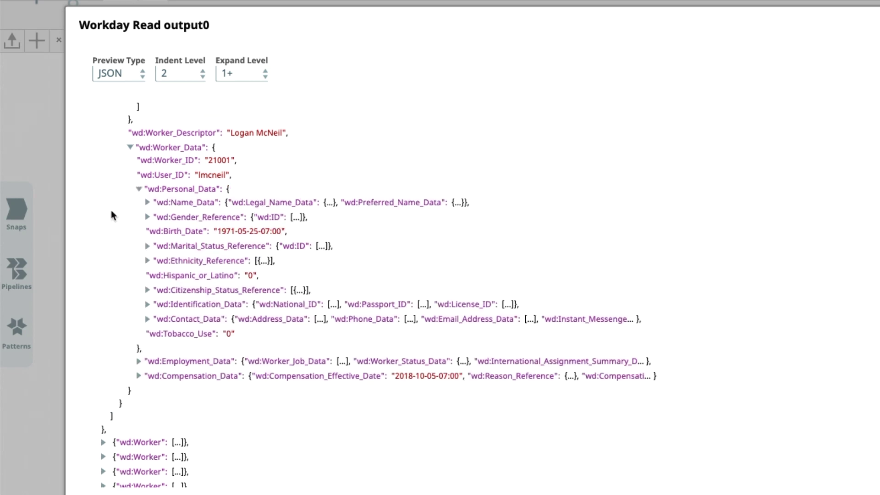
pyautogui.click(147, 195)
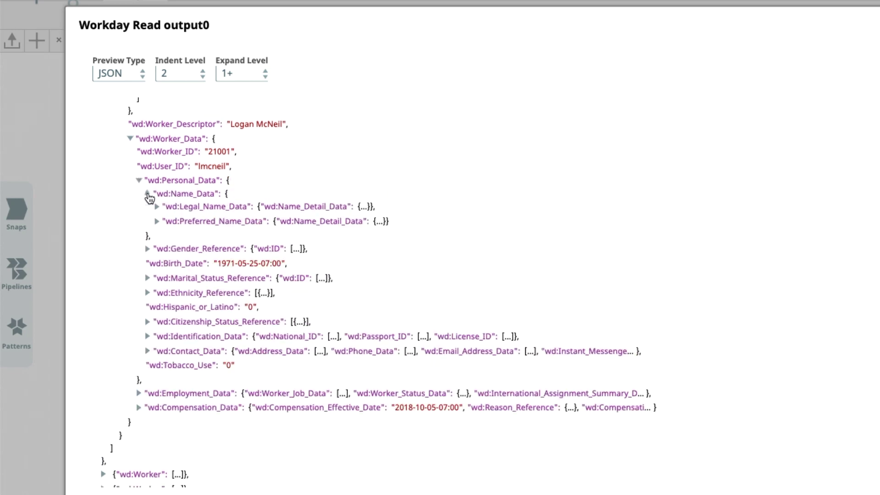
pyautogui.scroll(-5, 113, 229)
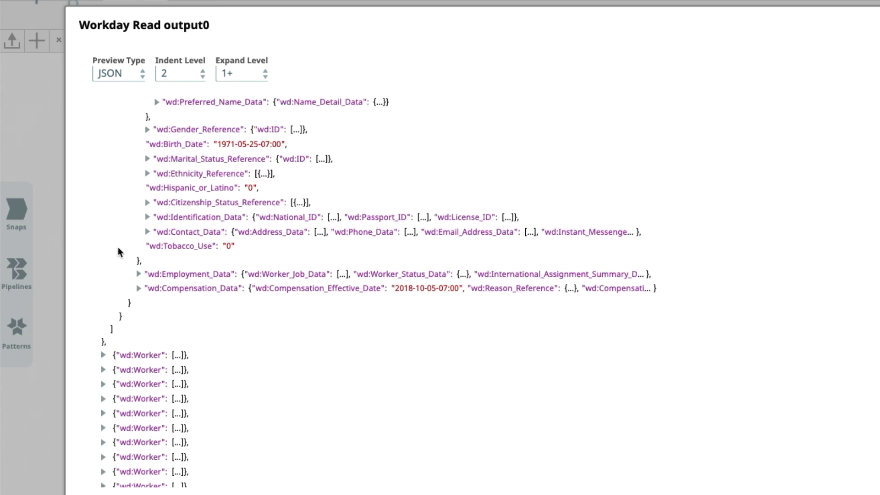
pyautogui.scroll(-1, 118, 251)
pyautogui.click(138, 257)
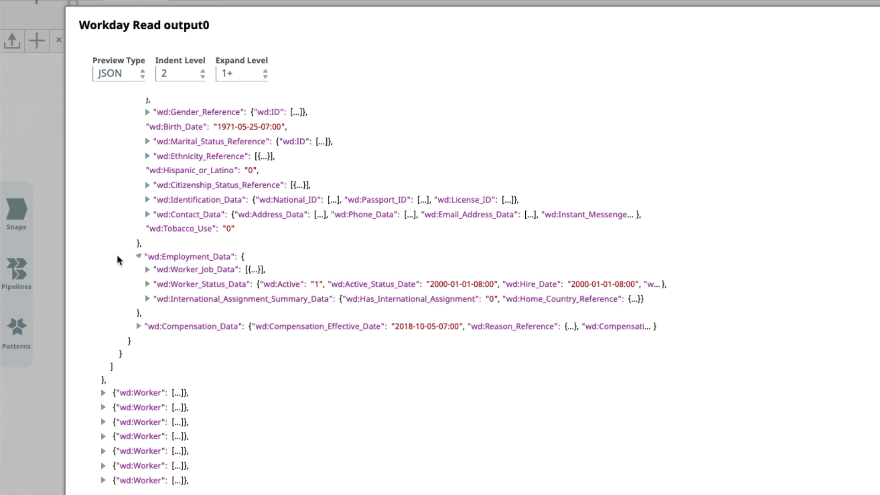
pyautogui.click(138, 326)
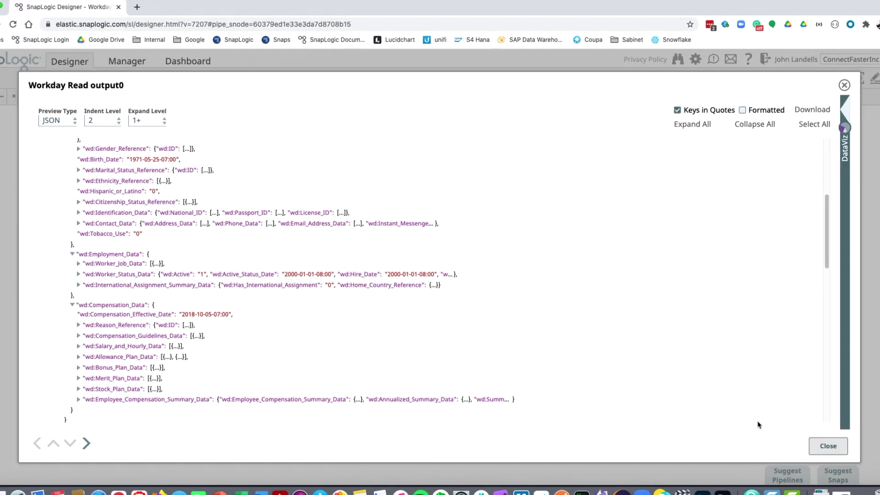
pyautogui.click(826, 445)
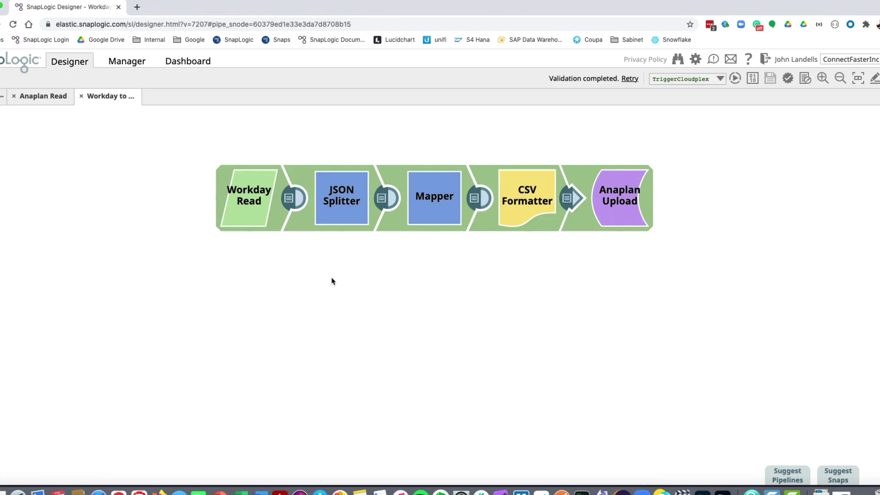
# Inspect the JSON Splitter's Json Path suggestions, collapsing wd:Compensation_Data and wd:Employment_Data to reach wd:Personal_Data, and close without changes
pyautogui.click(347, 205)
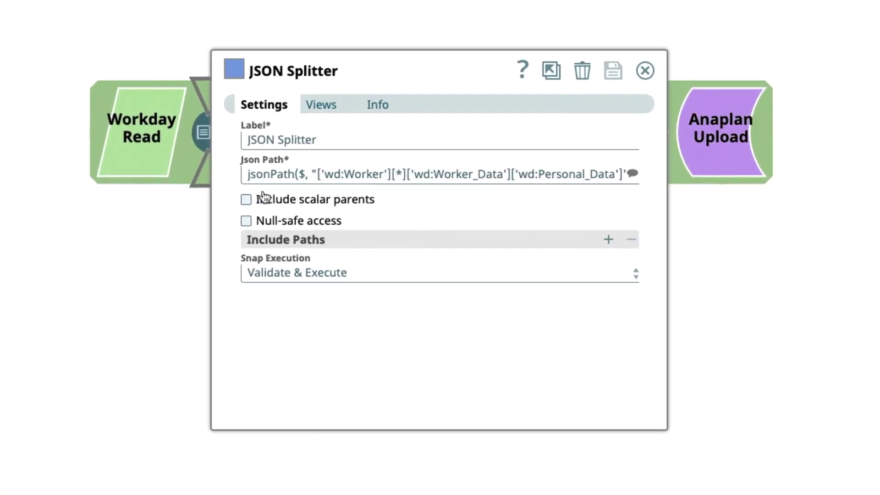
pyautogui.click(633, 176)
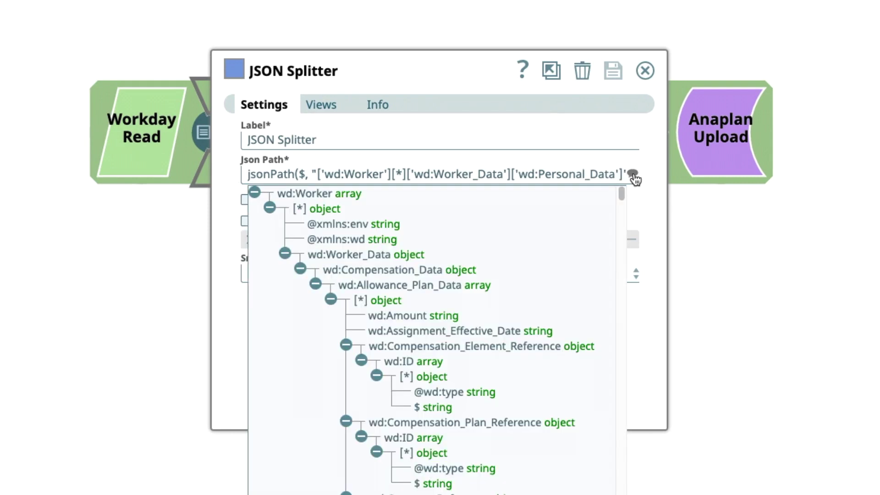
pyautogui.click(300, 269)
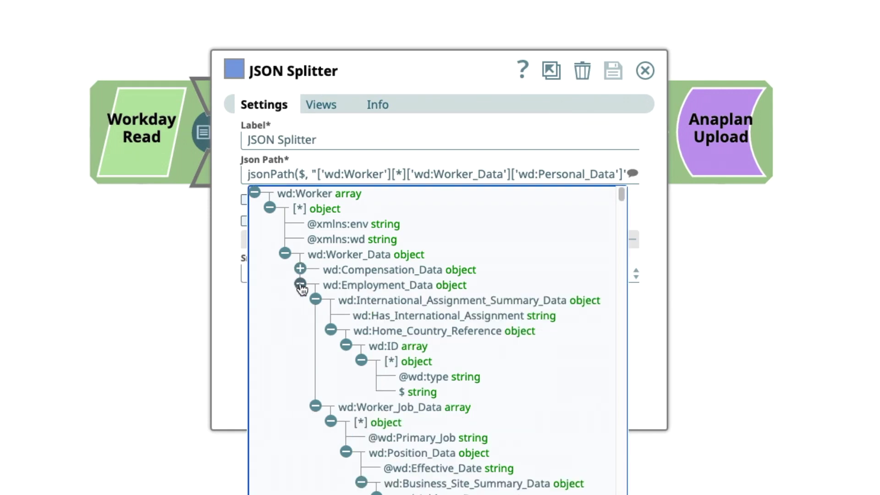
pyautogui.click(299, 284)
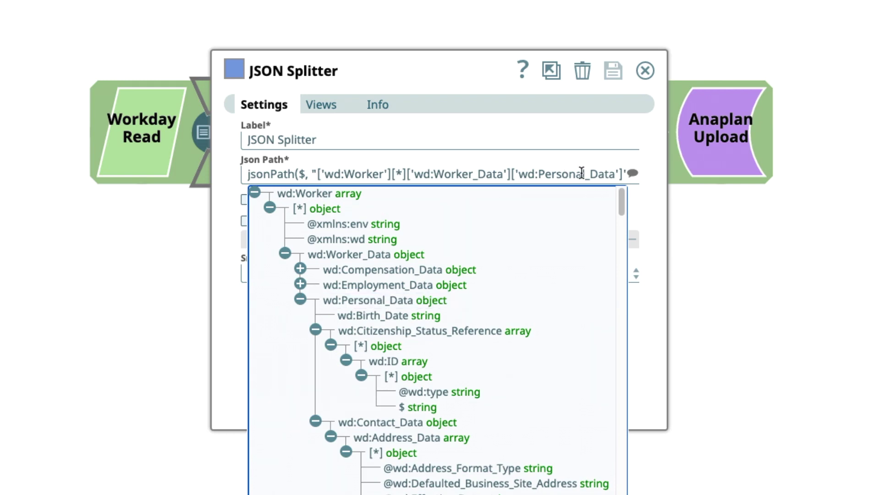
pyautogui.click(645, 71)
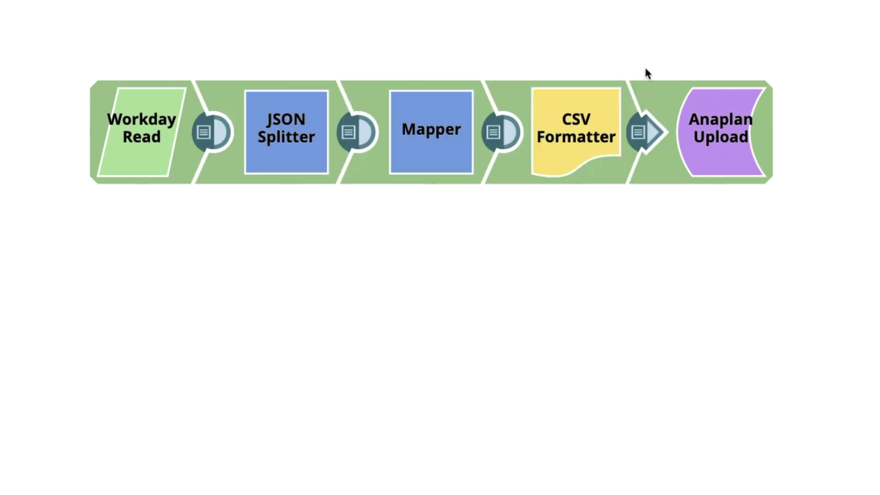
# Preview the JSON Splitter output and examine the fields of its first record
pyautogui.click(348, 132)
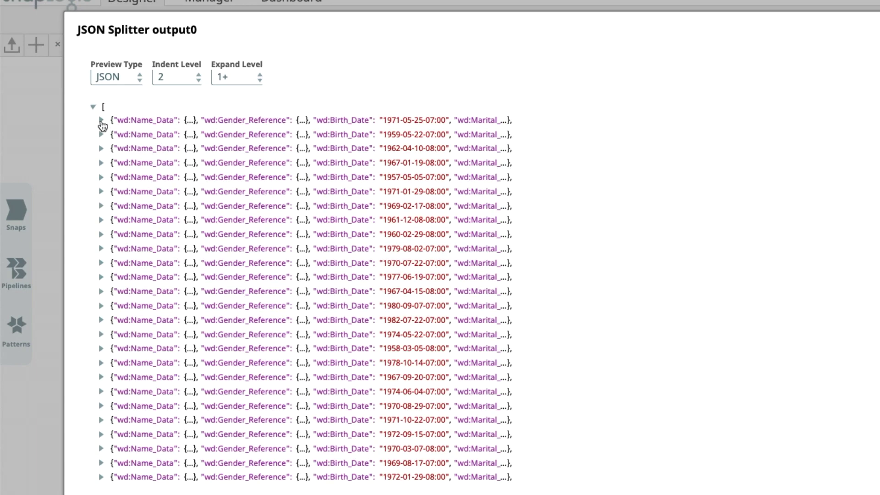
pyautogui.click(102, 120)
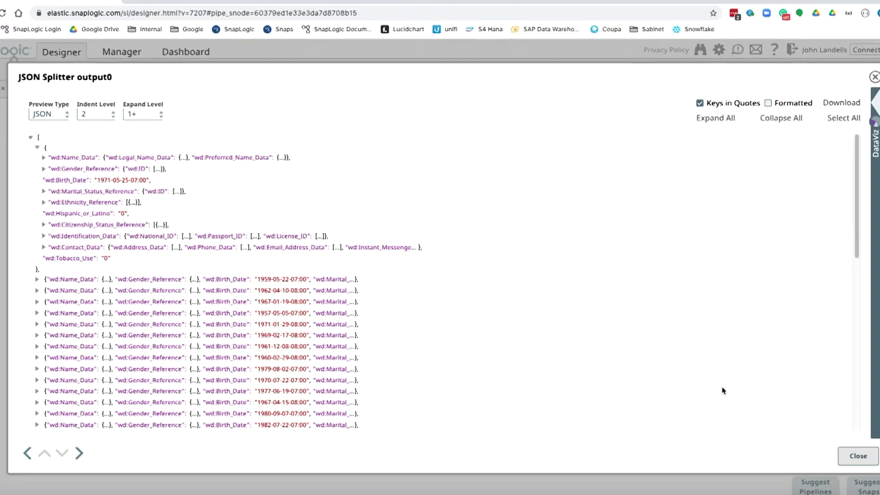
pyautogui.click(841, 450)
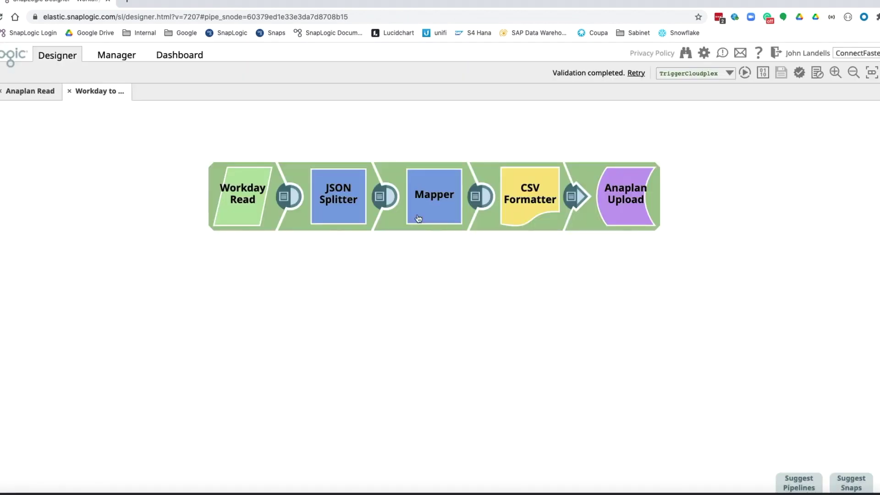
# Open the Mapper settings and review its input schema and the target paths in the mapping table
pyautogui.click(435, 204)
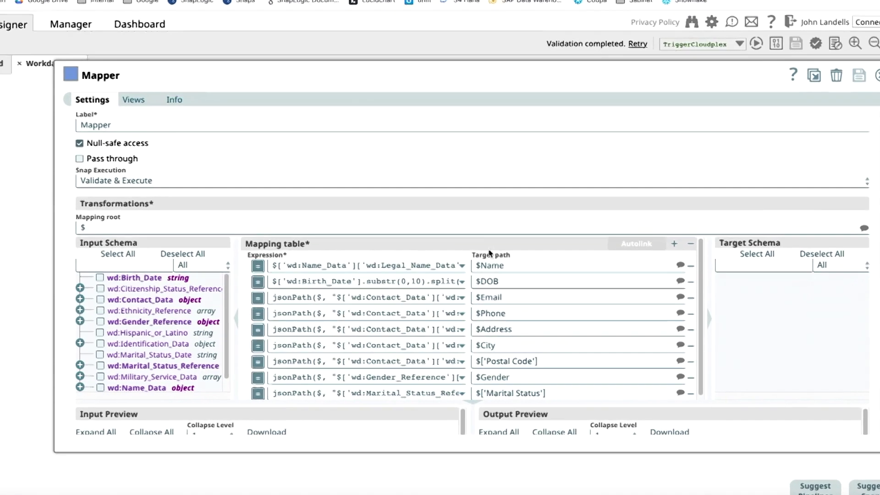
pyautogui.scroll(-1, 535, 338)
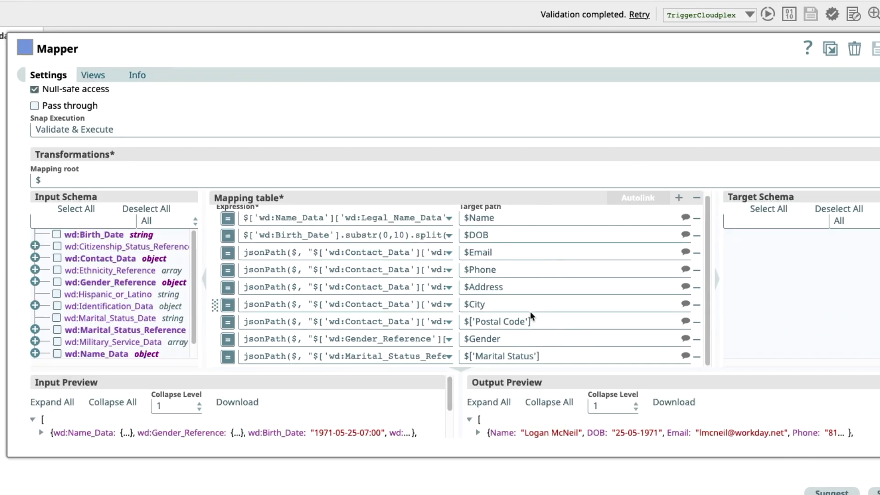
pyautogui.scroll(1, 393, 285)
pyautogui.click(156, 260)
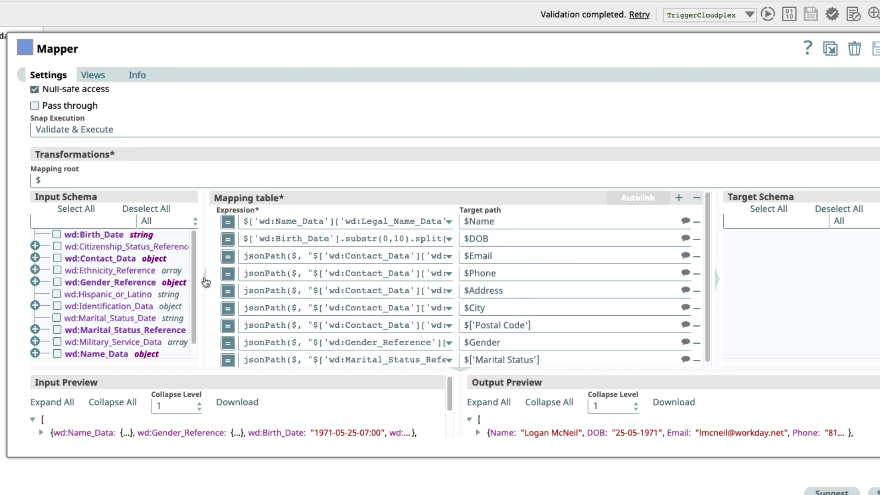
# Examine how the $Name expression joins wd:First_Name and wd:Last_Name in the expression builder, leaving the expression as it is
pyautogui.click(449, 222)
pyautogui.click(440, 236)
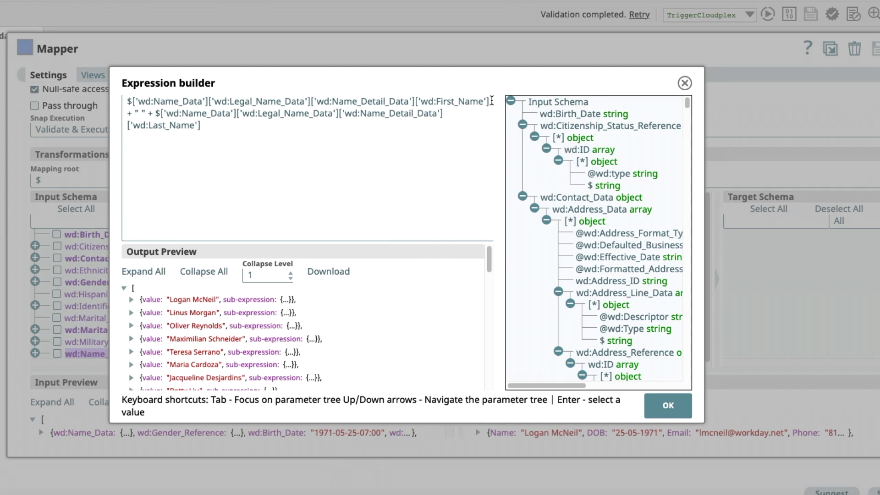
pyautogui.moveTo(129, 114); pyautogui.dragTo(147, 114)
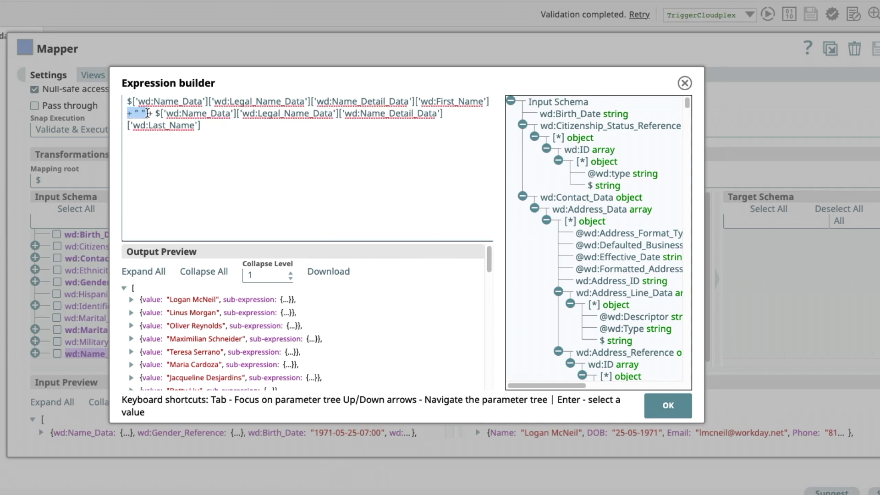
pyautogui.click(255, 143)
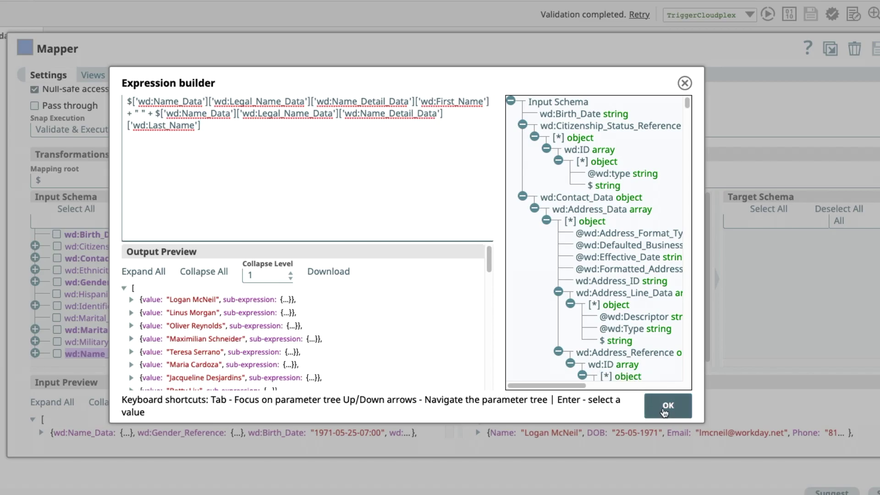
pyautogui.click(647, 406)
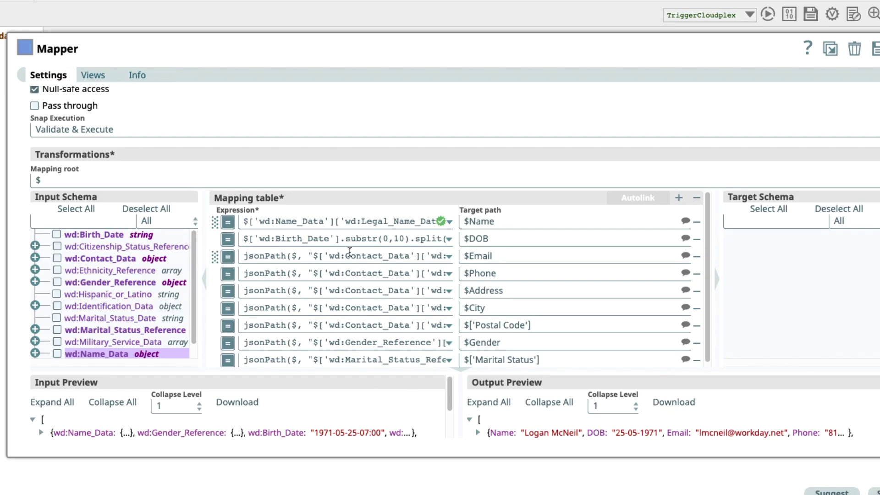
# Examine the jsonPath expression and its [0] index for the $Email target, and close the Mapper discarding any changes
pyautogui.scroll(-1, 452, 291)
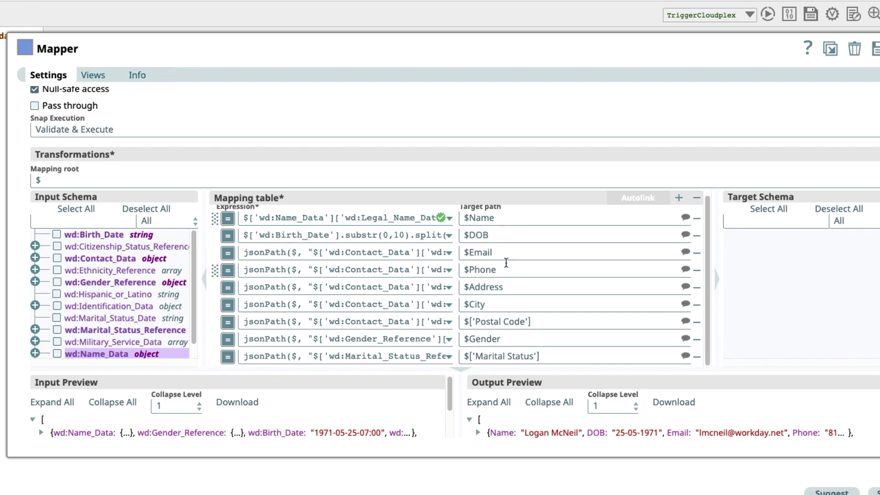
pyautogui.click(450, 252)
pyautogui.click(441, 266)
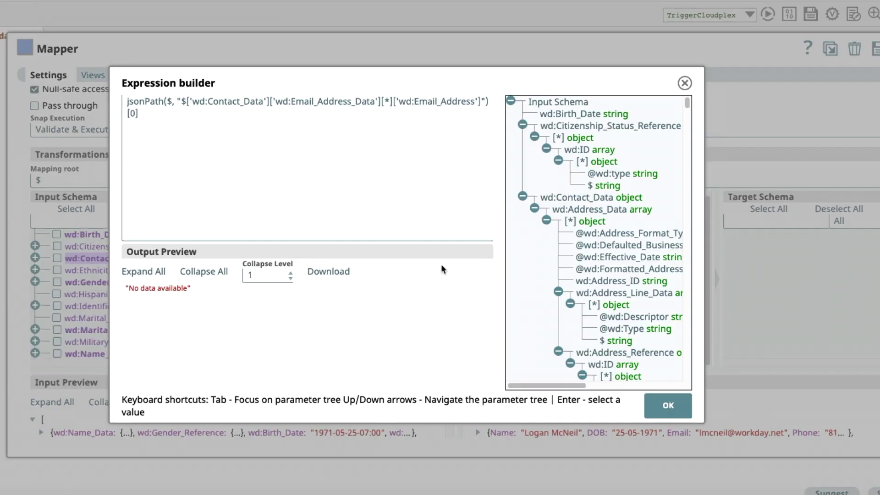
pyautogui.moveTo(139, 114); pyautogui.dragTo(126, 114)
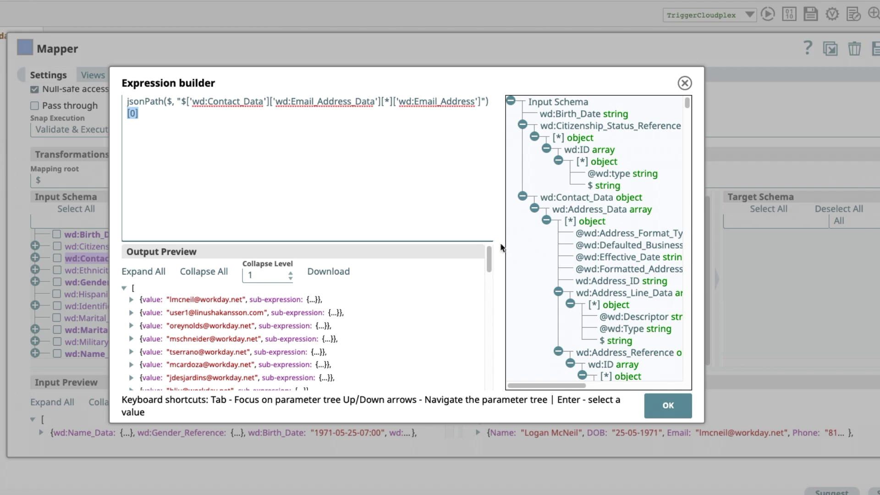
pyautogui.click(667, 406)
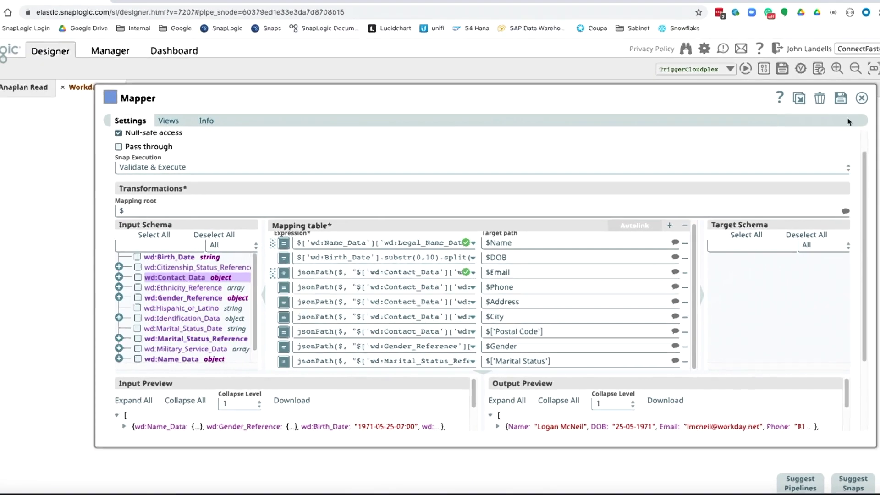
pyautogui.click(859, 105)
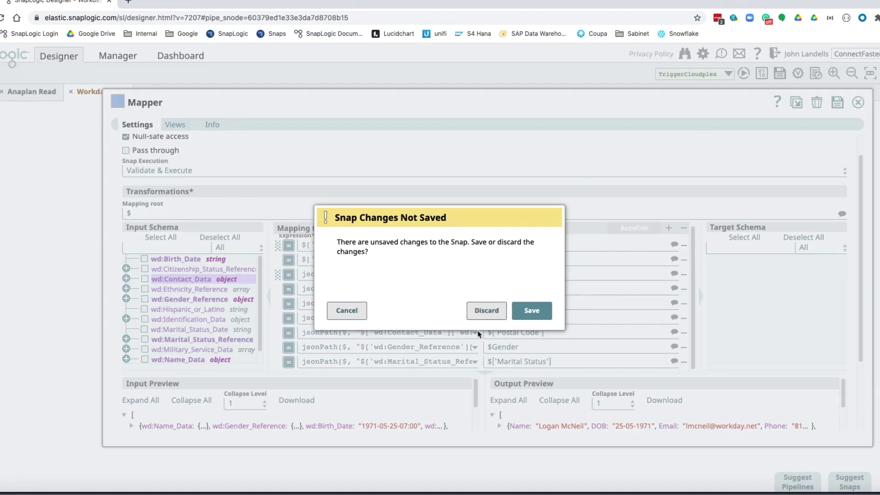
pyautogui.click(486, 310)
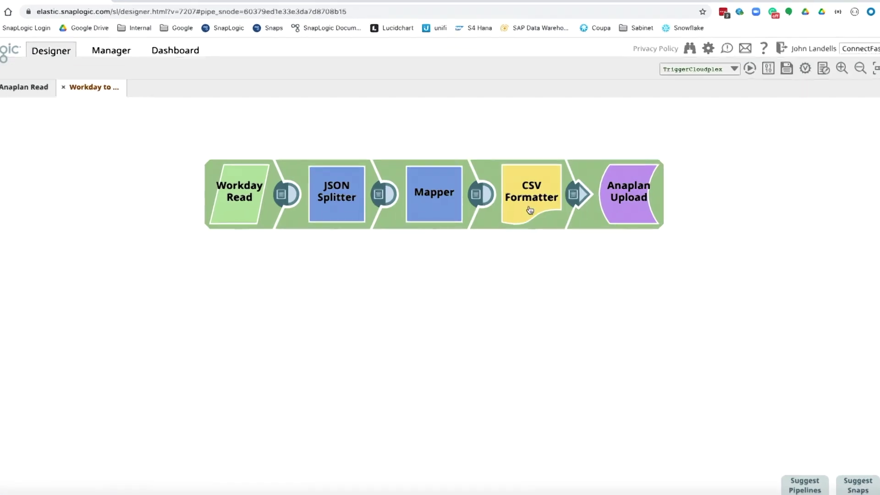
# Review the CSV Formatter's quote, delimiter and header settings, and close it without changes
pyautogui.click(530, 210)
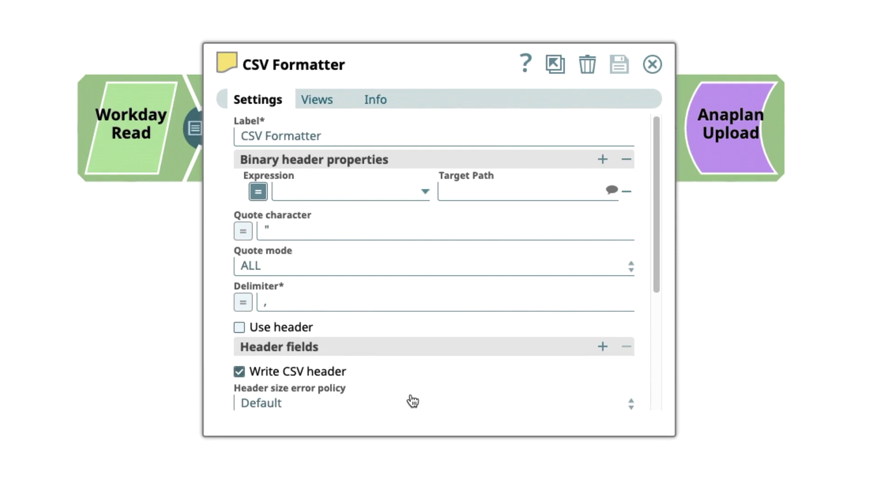
pyautogui.scroll(-2, 403, 373)
pyautogui.click(654, 65)
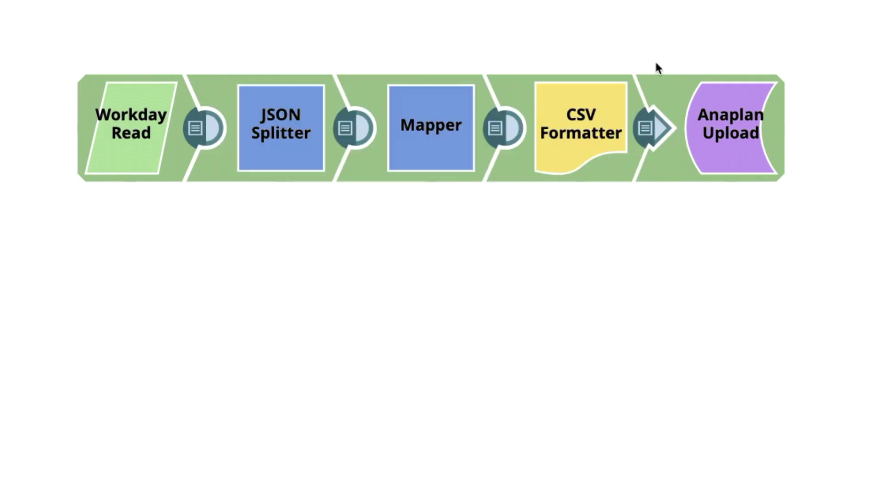
# Examine the Anaplan Upload settings, from workspace, model and server filename down to the separator, row and retry options
pyautogui.click(728, 126)
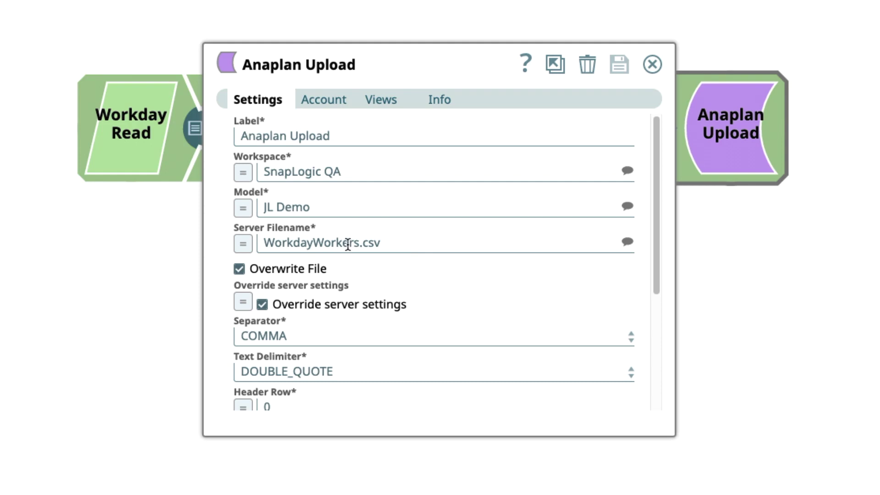
pyautogui.scroll(-3, 405, 246)
pyautogui.scroll(-4, 409, 244)
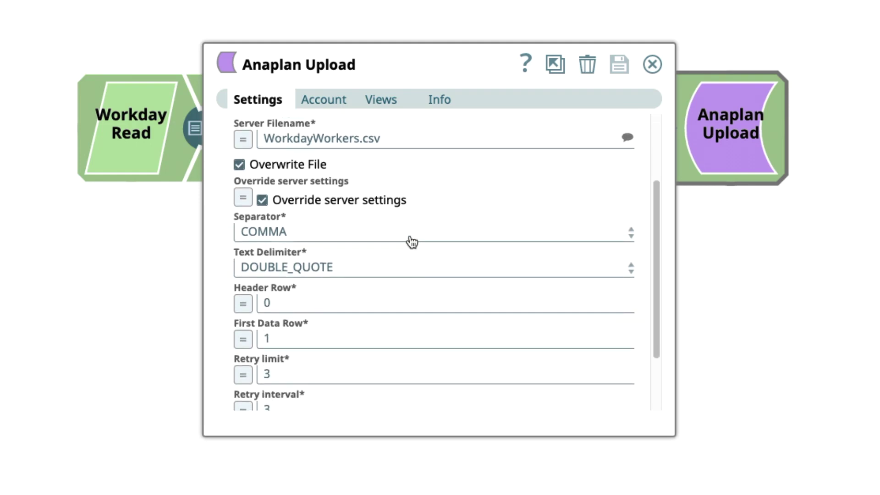
pyautogui.scroll(-1, 308, 187)
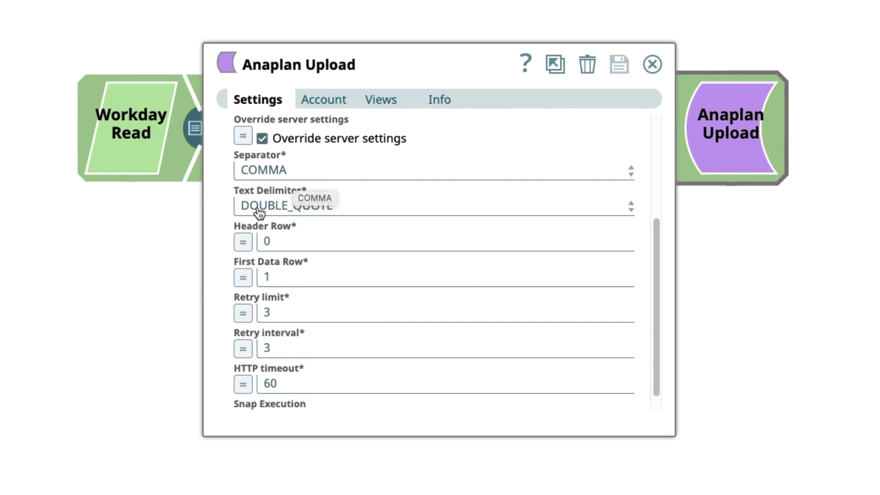
pyautogui.scroll(-1, 438, 218)
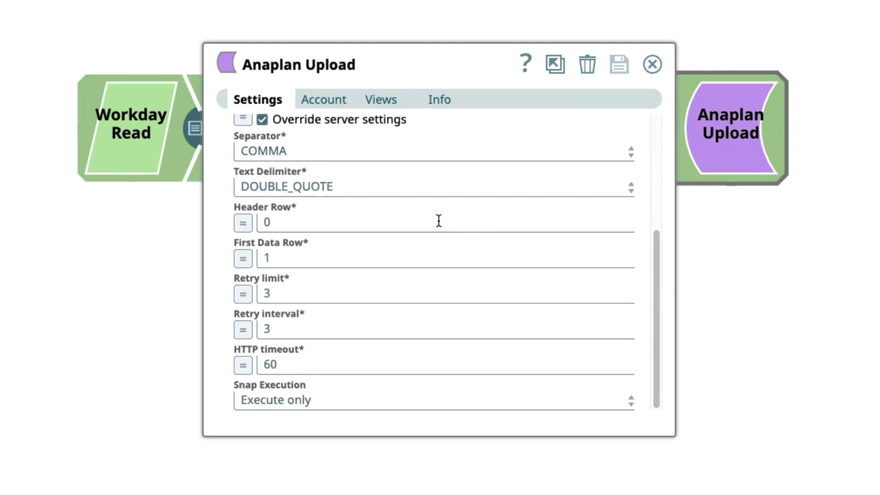
pyautogui.scroll(5, 438, 220)
pyautogui.scroll(-5, 433, 219)
# Set Anaplan Upload's Header Row to 1 and First Data Row to 2, save the snap and close its settings
pyautogui.moveTo(277, 224); pyautogui.dragTo(246, 226)
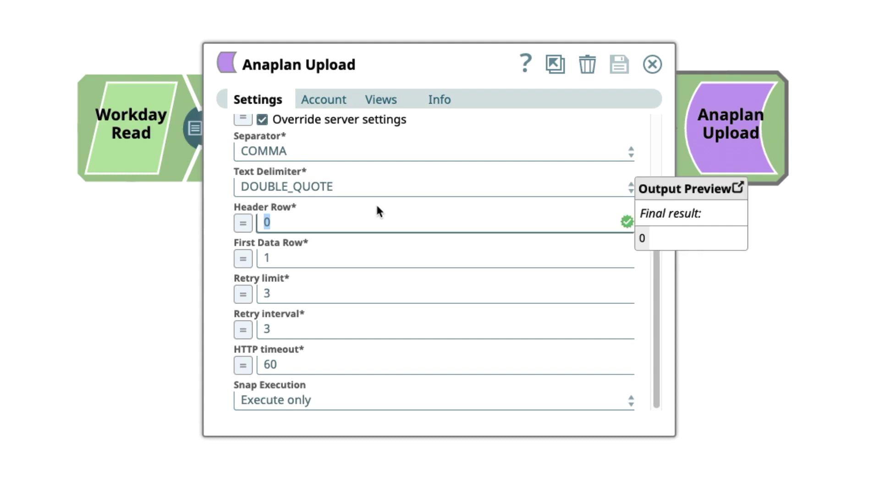
pyautogui.write('1')
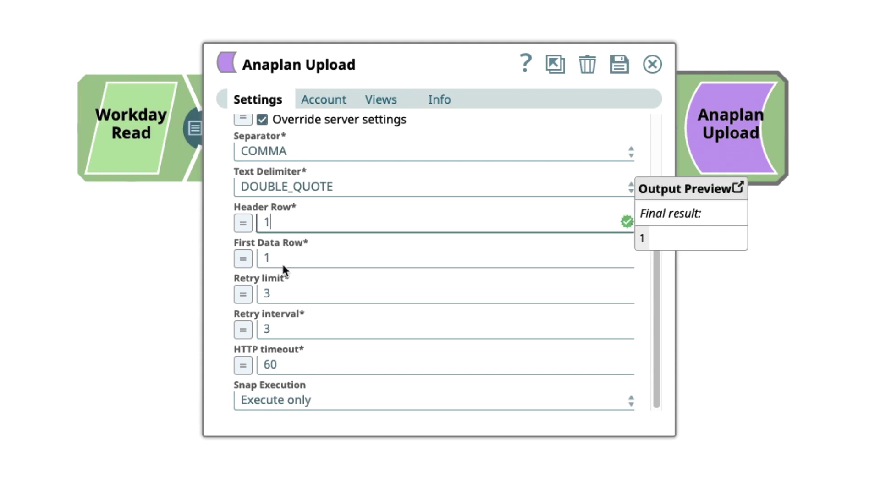
pyautogui.moveTo(275, 257); pyautogui.dragTo(227, 255)
pyautogui.write('2')
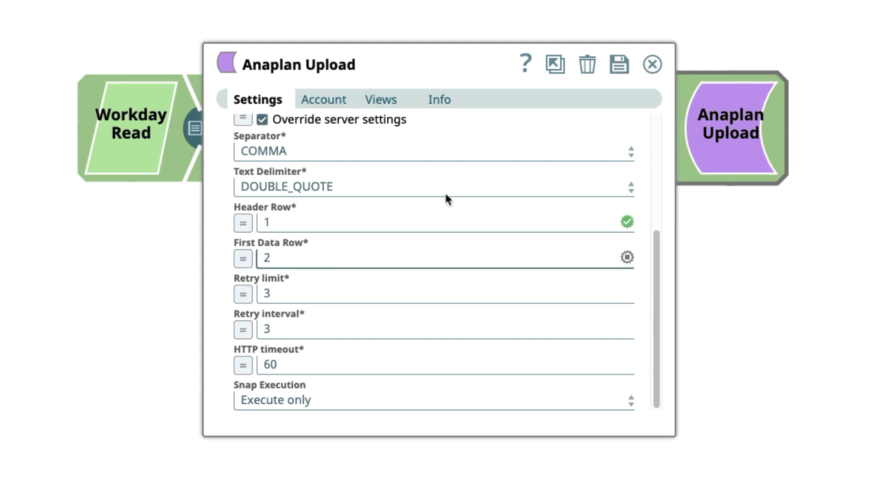
pyautogui.click(620, 70)
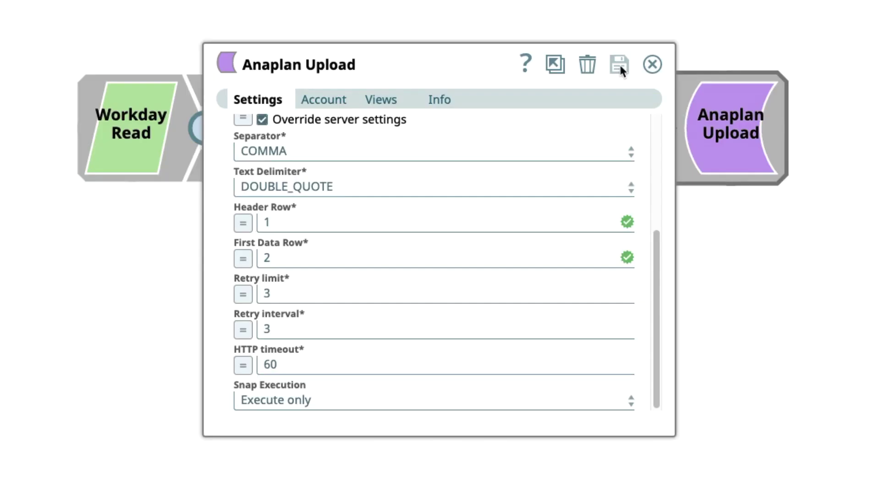
pyautogui.click(651, 68)
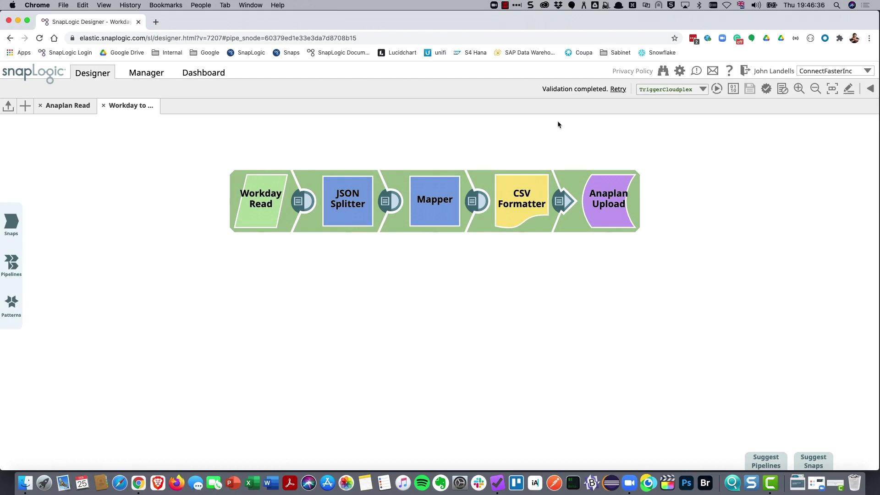
# Execute the Workday to Anaplan pipeline, review the execution statistics of each snap, and close them
pyautogui.click(716, 90)
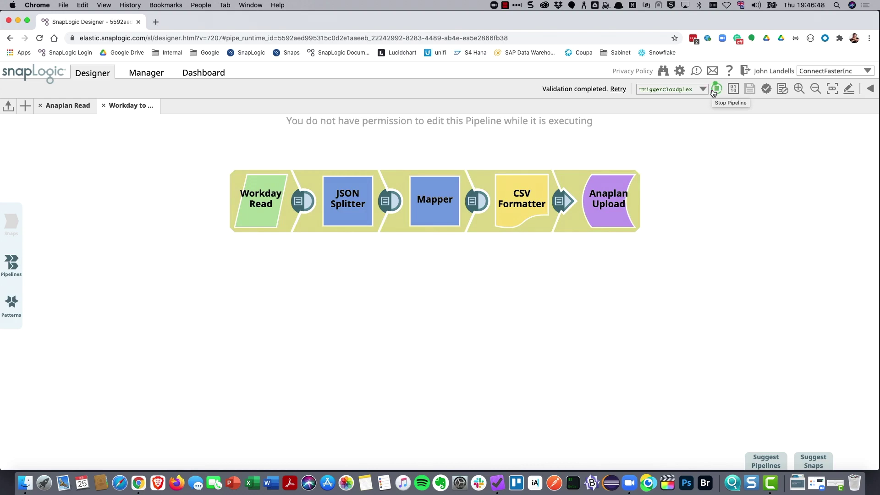
pyautogui.click(733, 89)
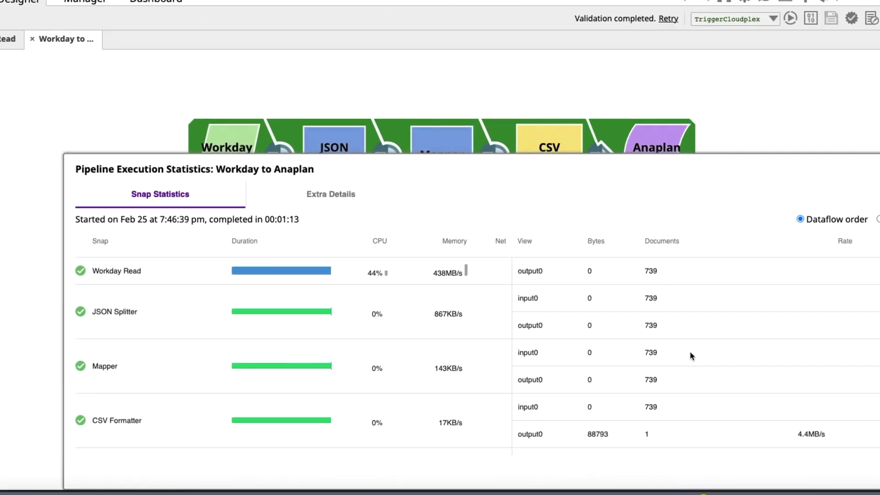
pyautogui.scroll(-2, 685, 383)
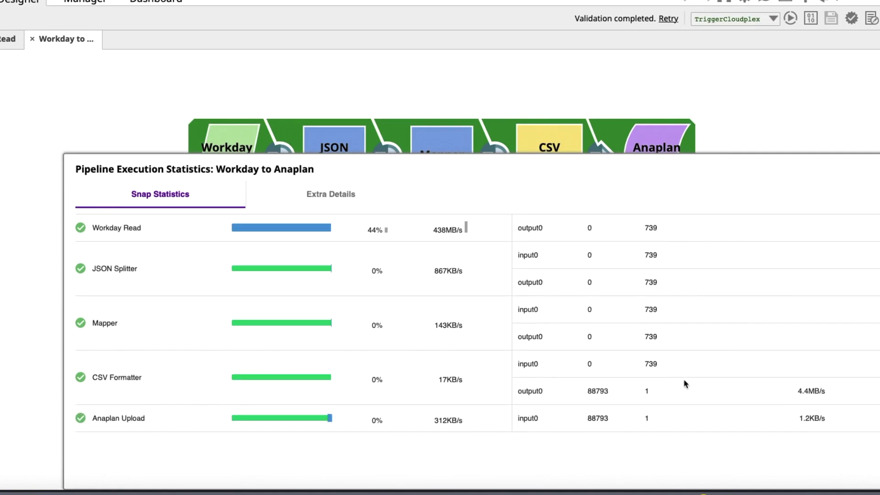
pyautogui.scroll(-1, 684, 381)
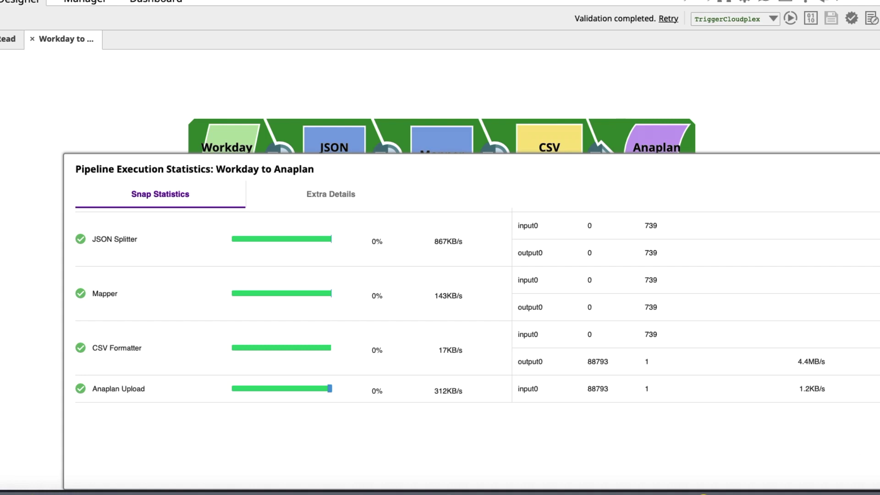
pyautogui.click(819, 388)
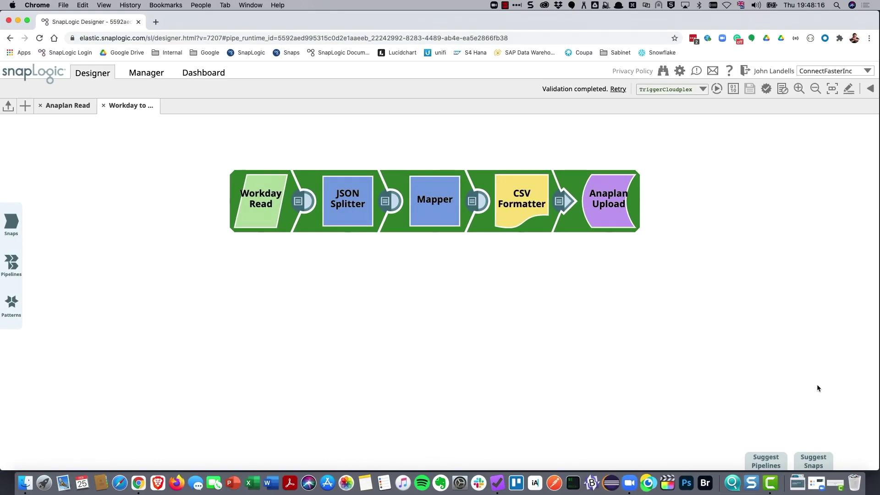